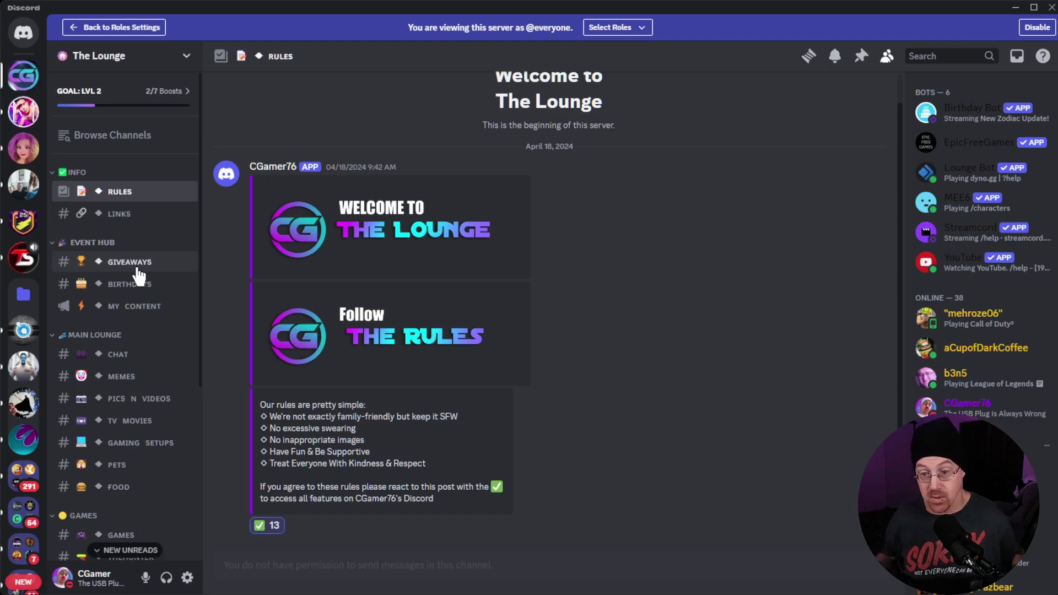
Step: Visit #chat, return to #rules, and react ✅ to the rules post to gain a role
left_click(154, 357)
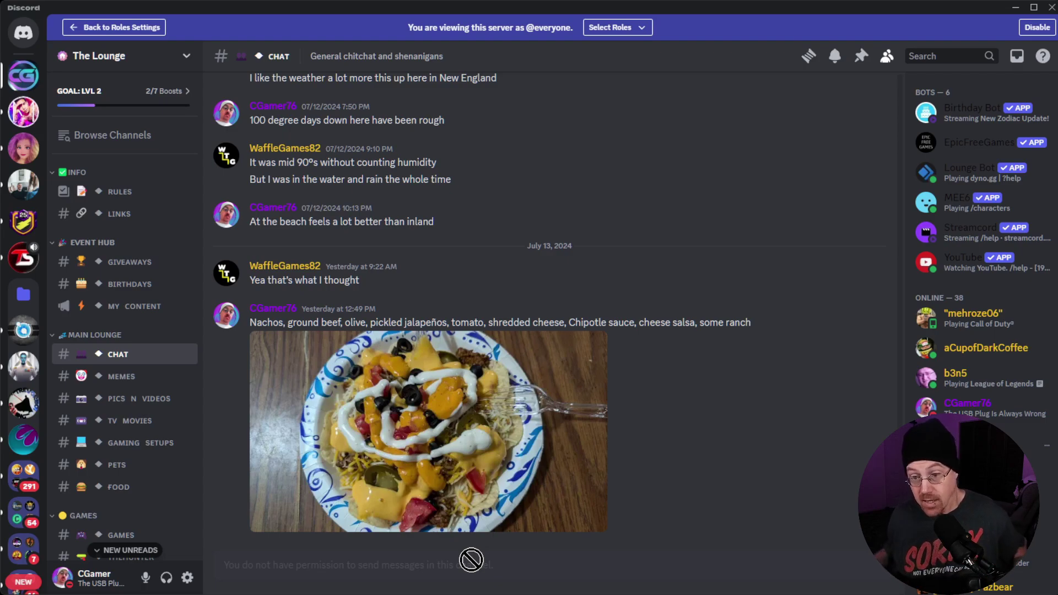
left_click(114, 192)
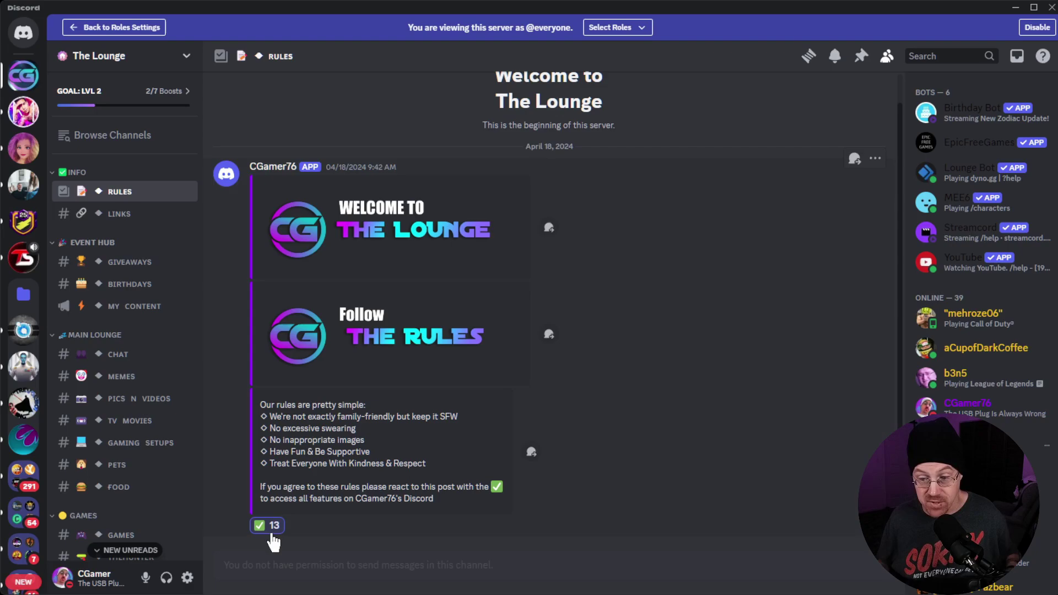
mouse_move(267, 525)
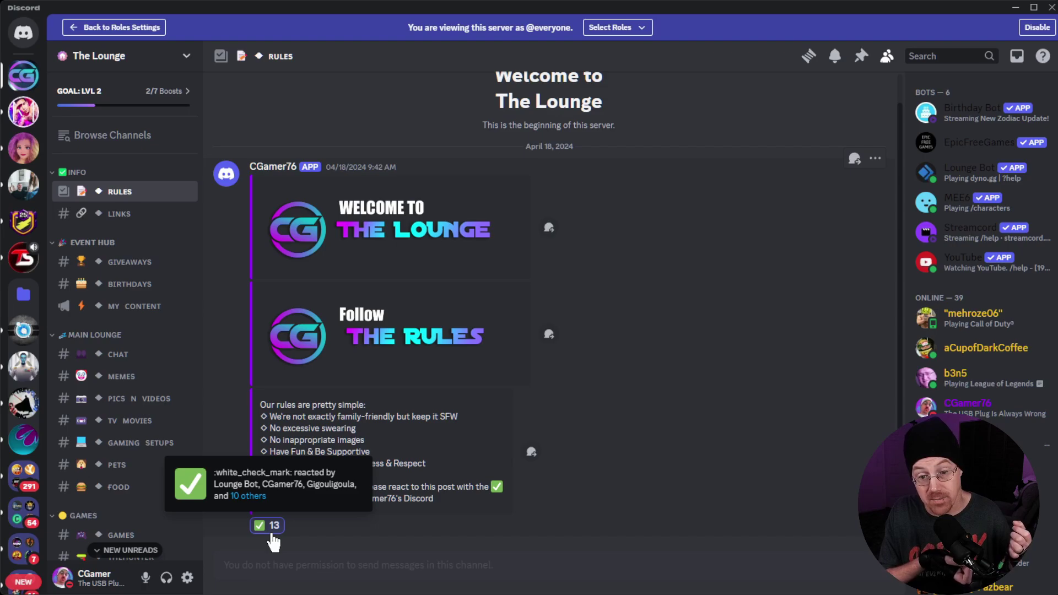
left_click(266, 525)
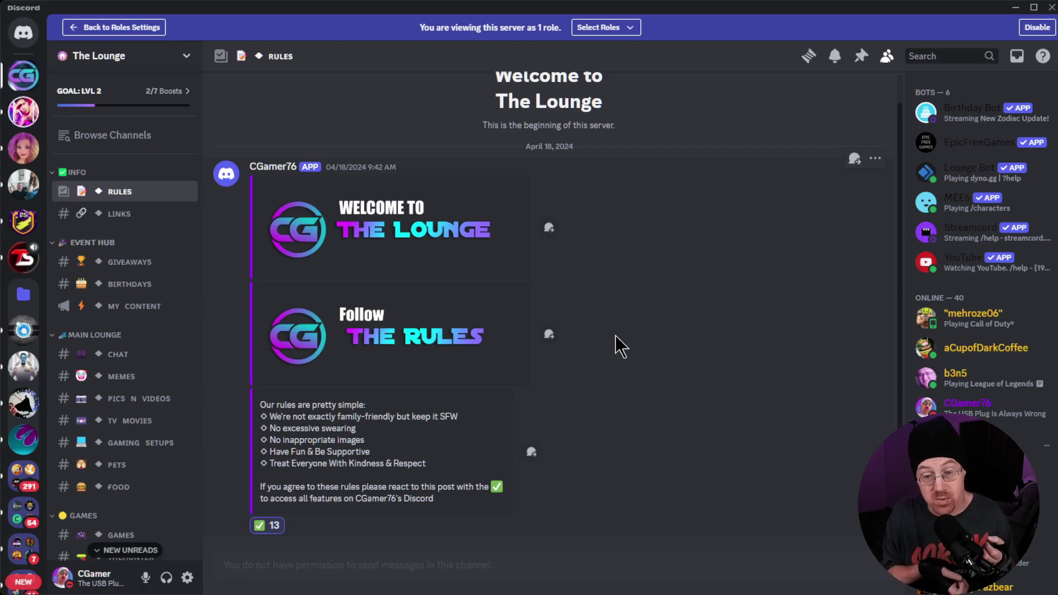
scroll(614, 335, "up", 1)
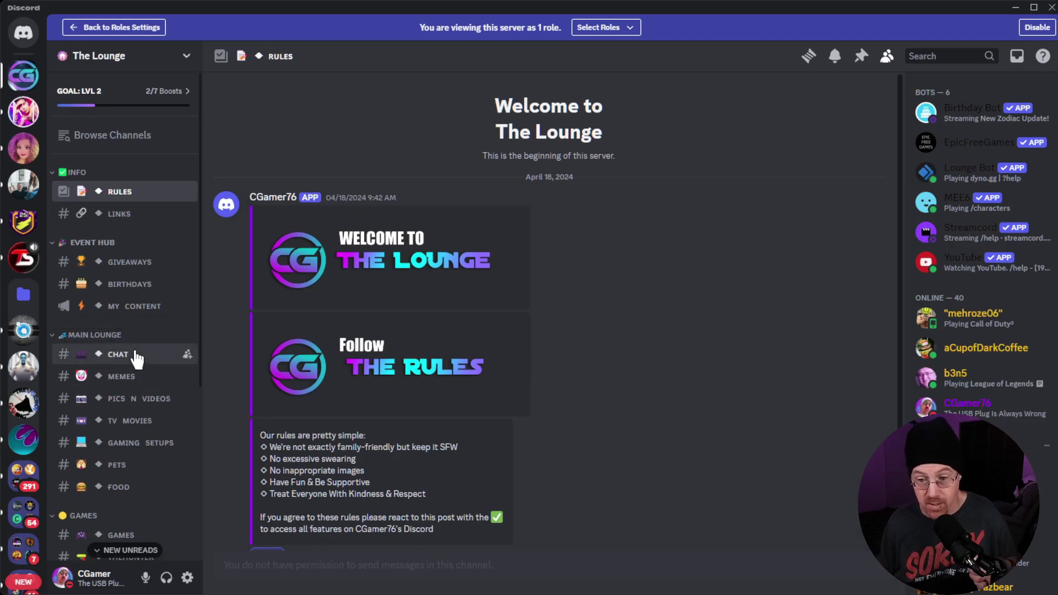
Step: Open #chat on the way to #giveaways and dismiss the slash-command list
left_click(117, 353)
left_click(424, 558)
type("/")
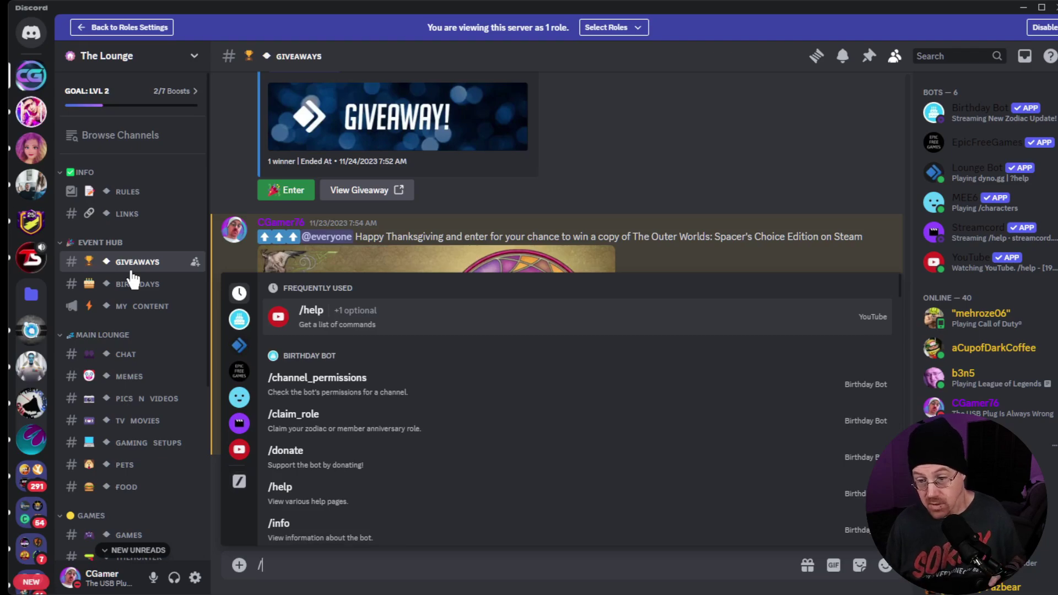
key("Escape")
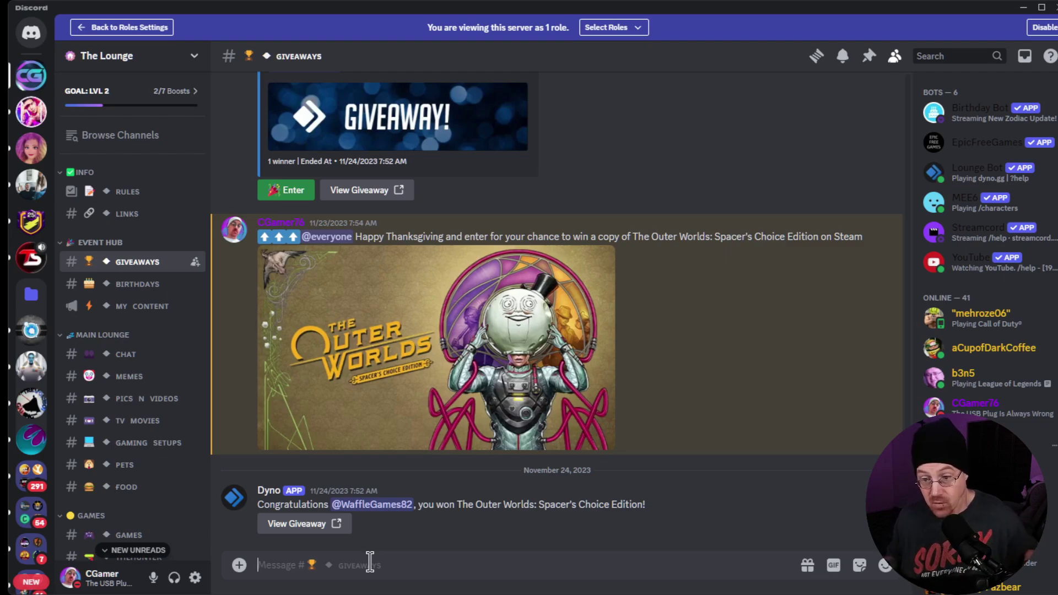
mouse_move(435, 348)
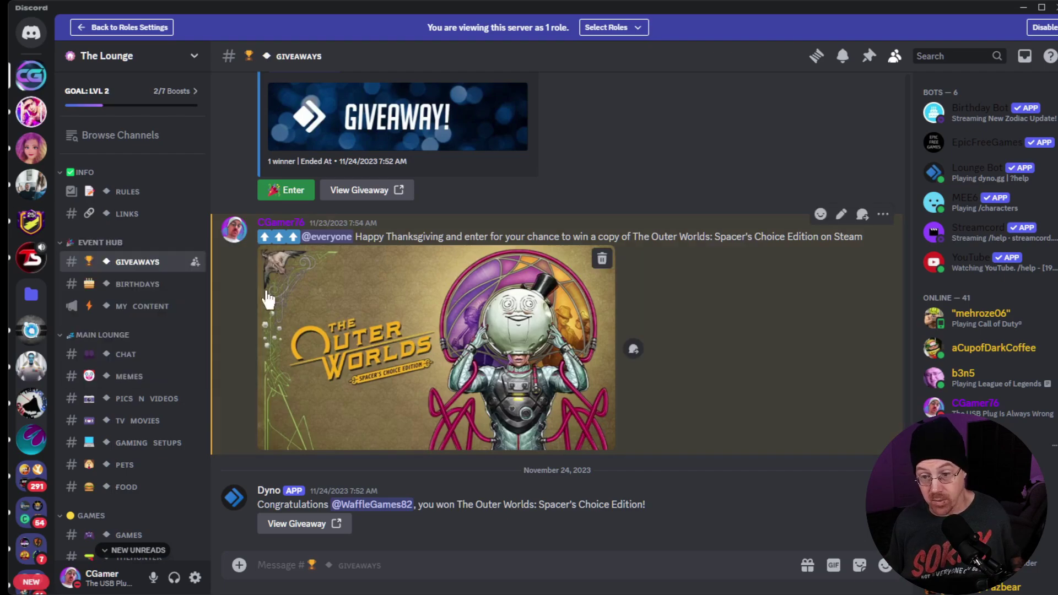
Step: Open #birthdays, focus its message box, and display the pinned birthday-setup message
left_click(137, 283)
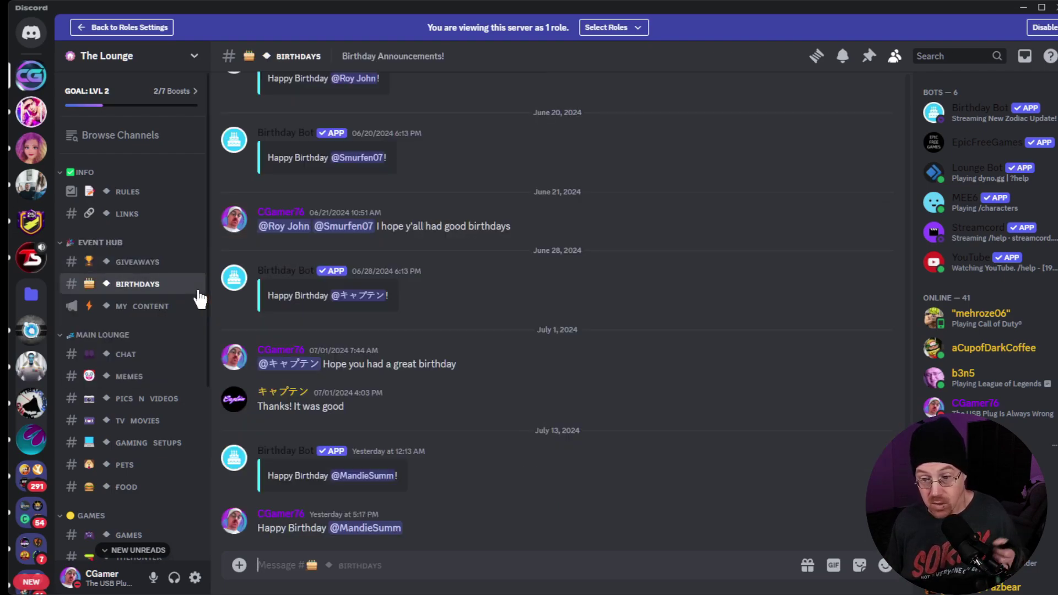
left_click(421, 564)
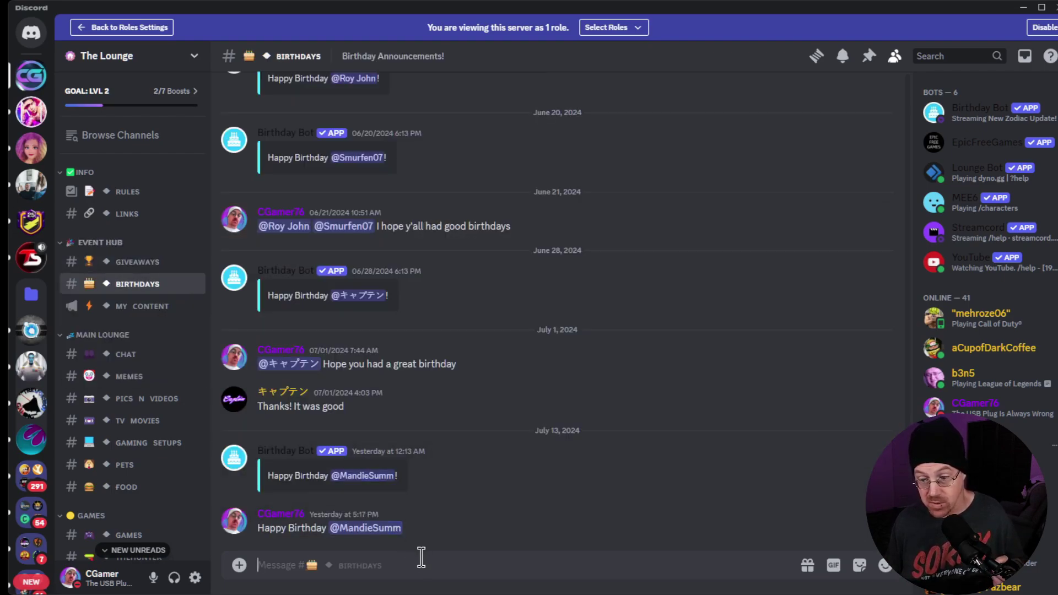
type("/")
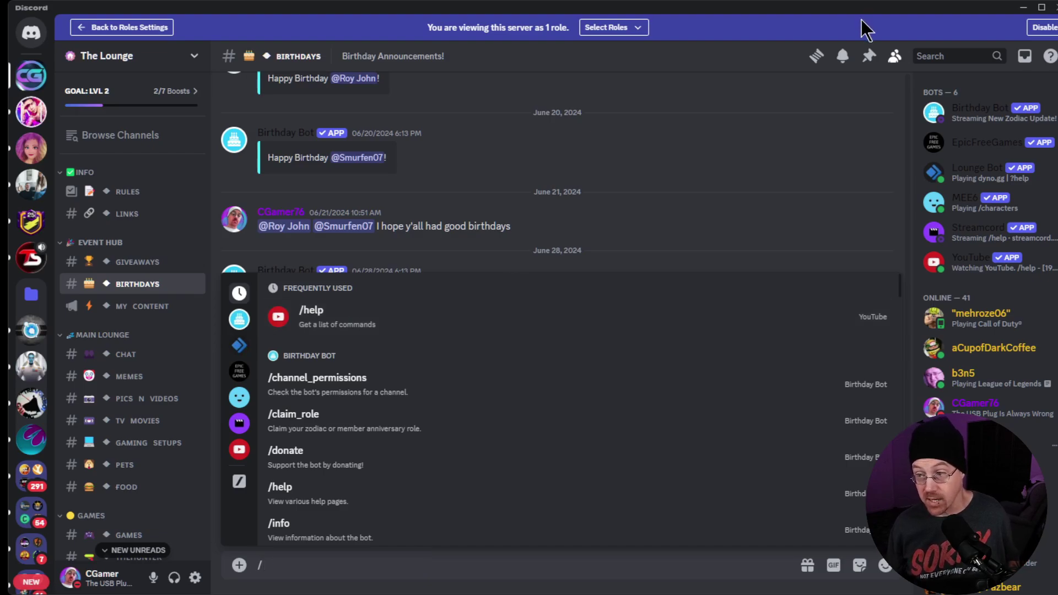
left_click(868, 58)
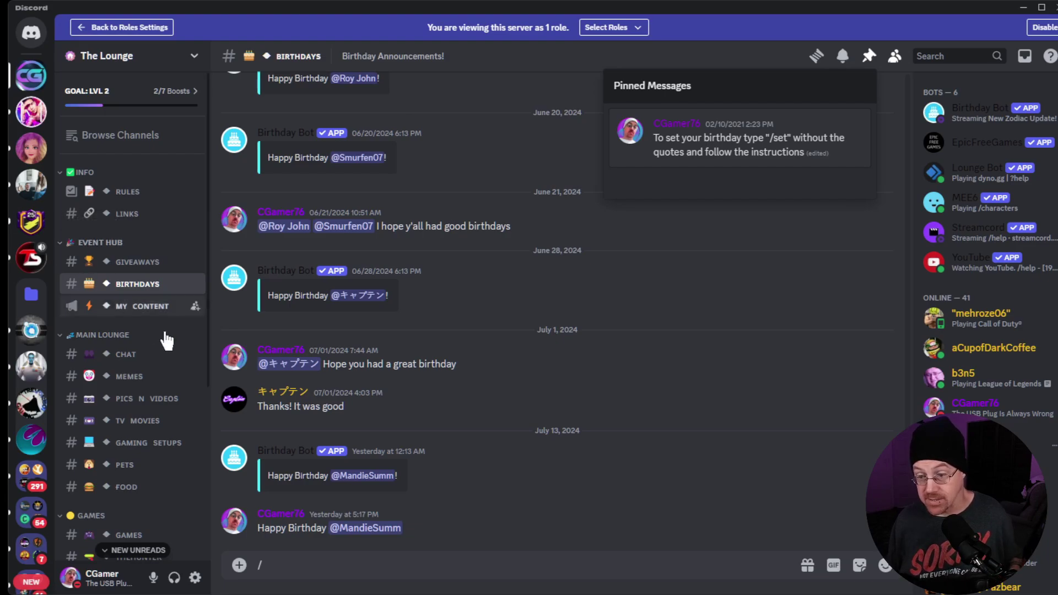
mouse_move(739, 141)
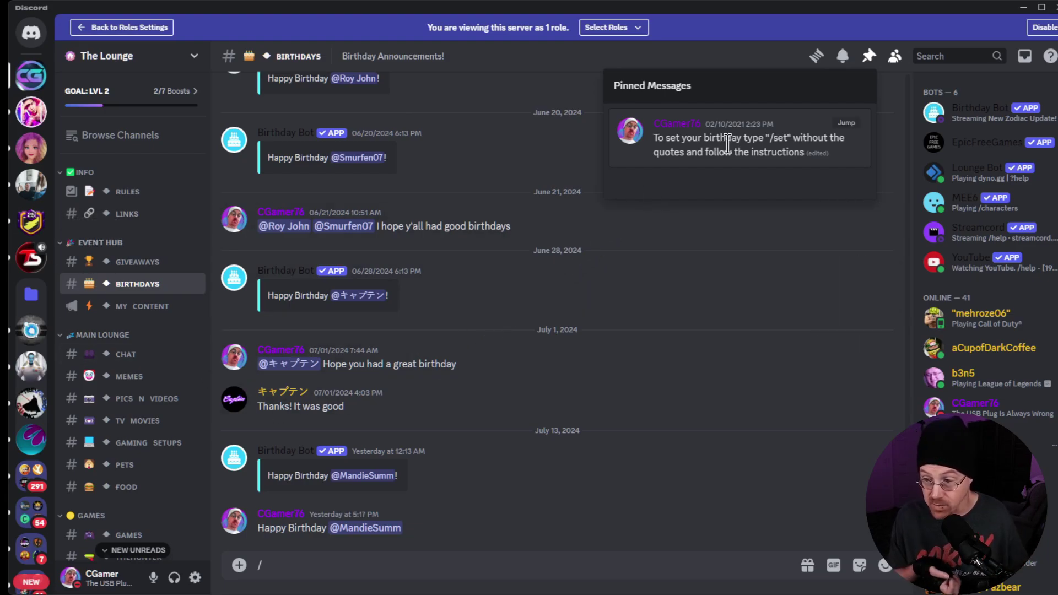
mouse_move(577, 522)
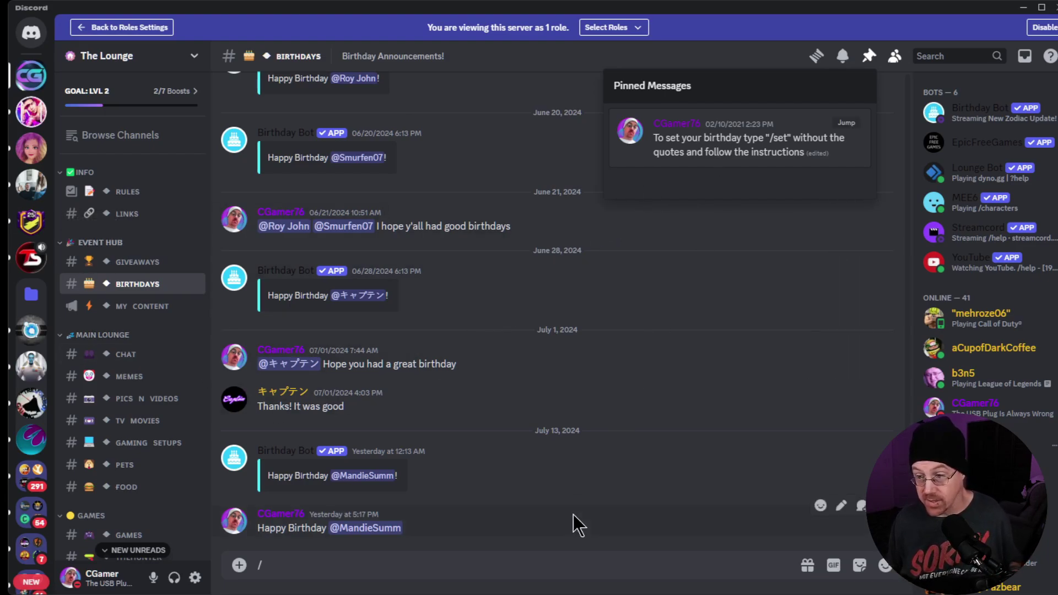
Step: Close the pinned messages and choose Birthday Bot's /set command from the suggestions
left_click(543, 528)
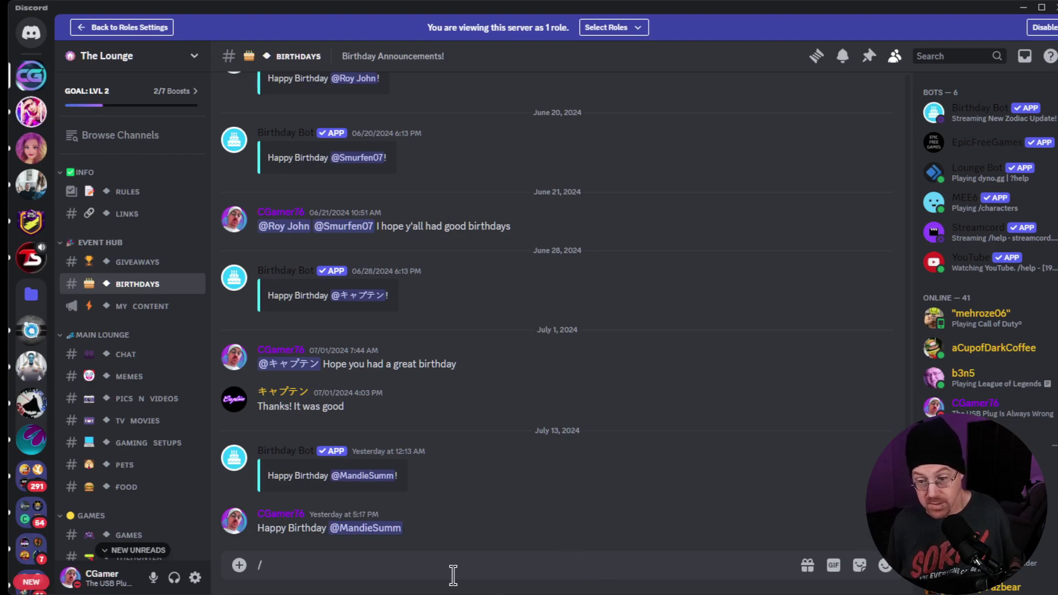
type("/")
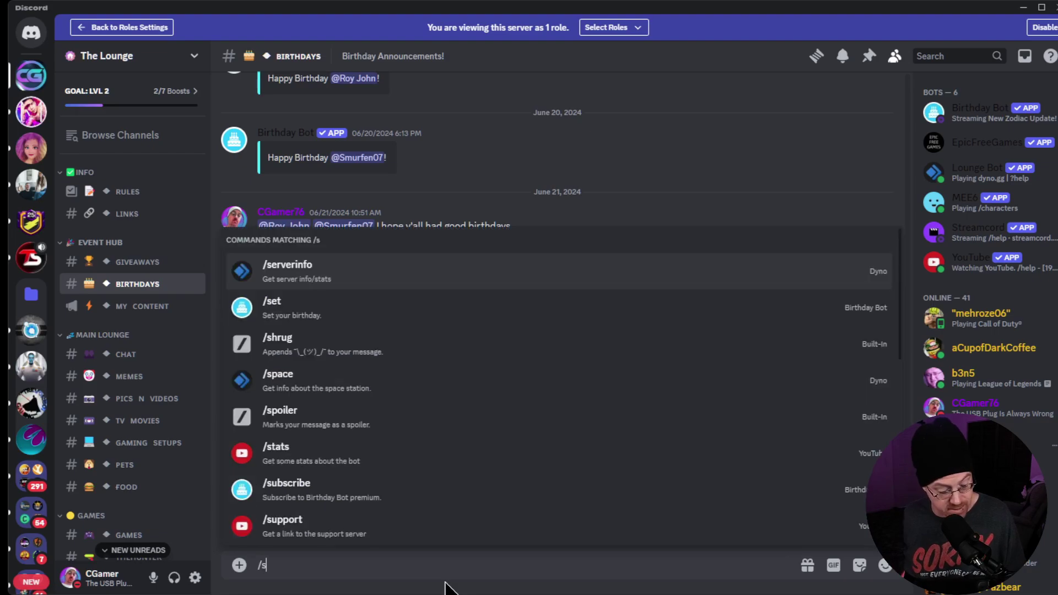
type("set")
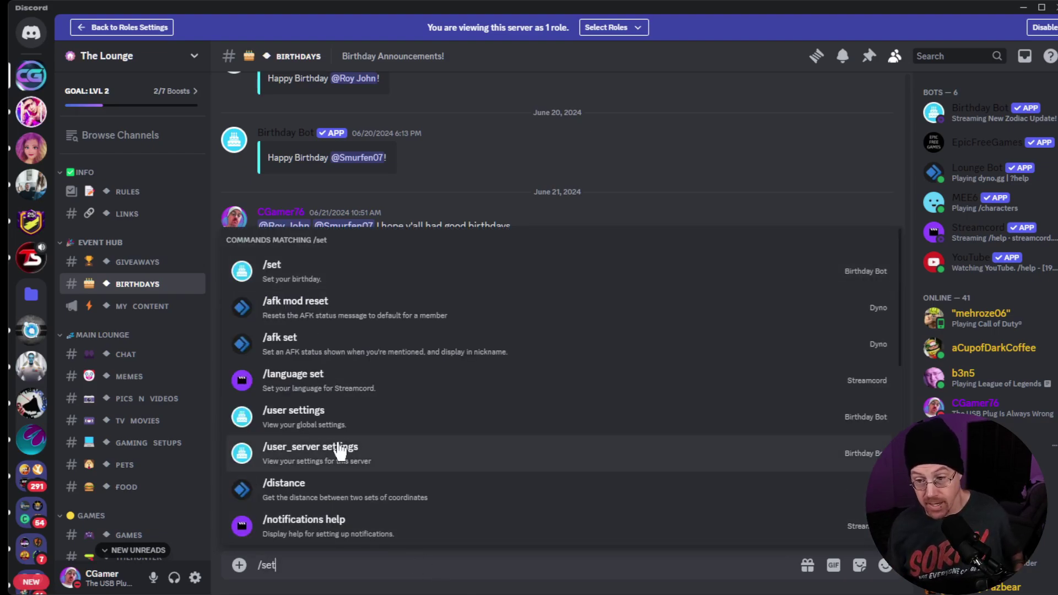
left_click(308, 282)
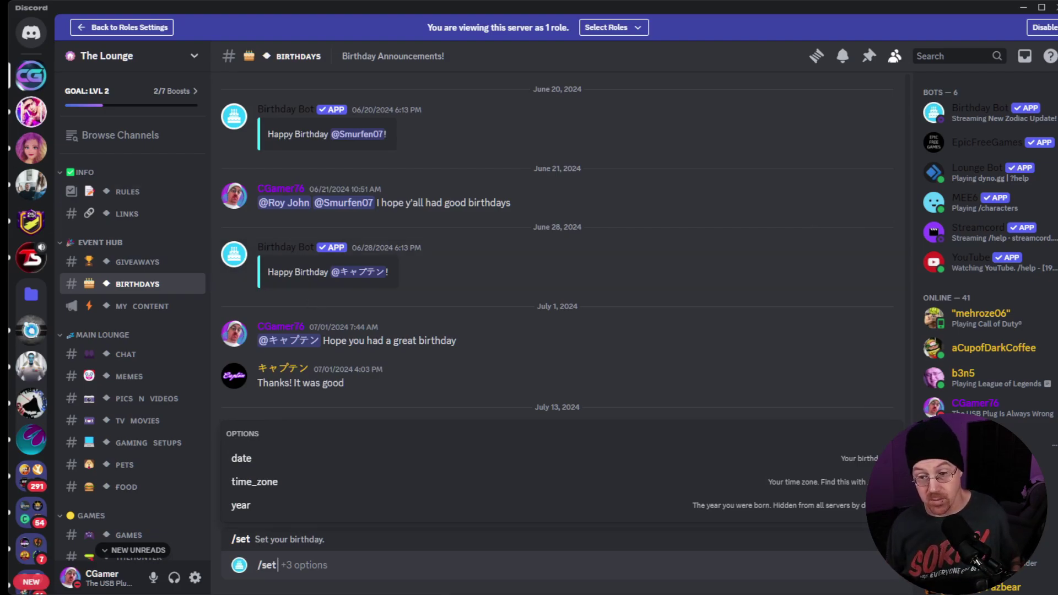
Step: Browse My Content, Memes, Pics n Videos, TV Movies, Gaming Setups, Creators, then Your Stuff
left_click(123, 306)
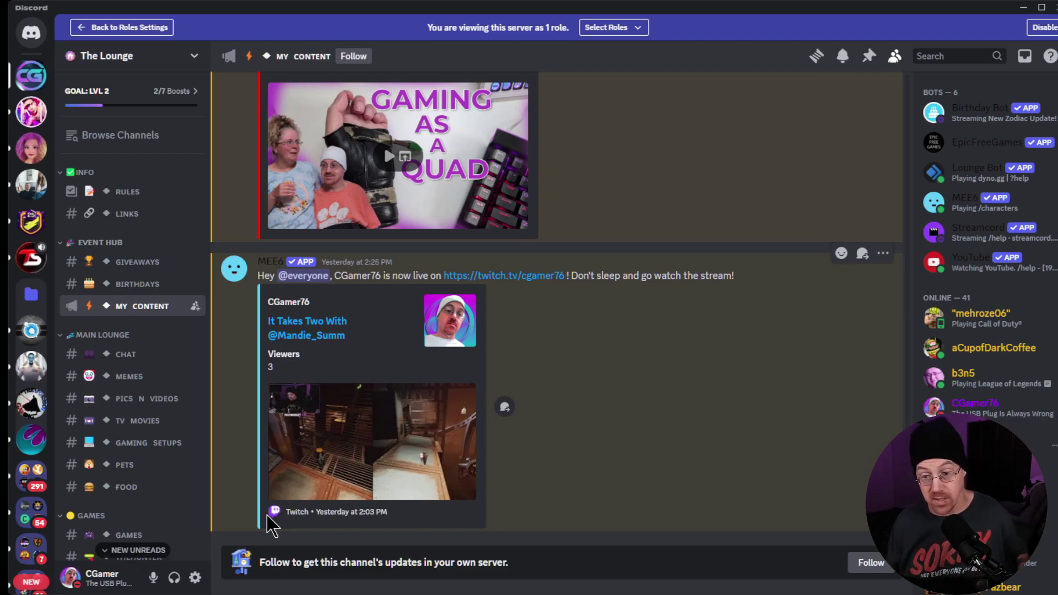
left_click(130, 376)
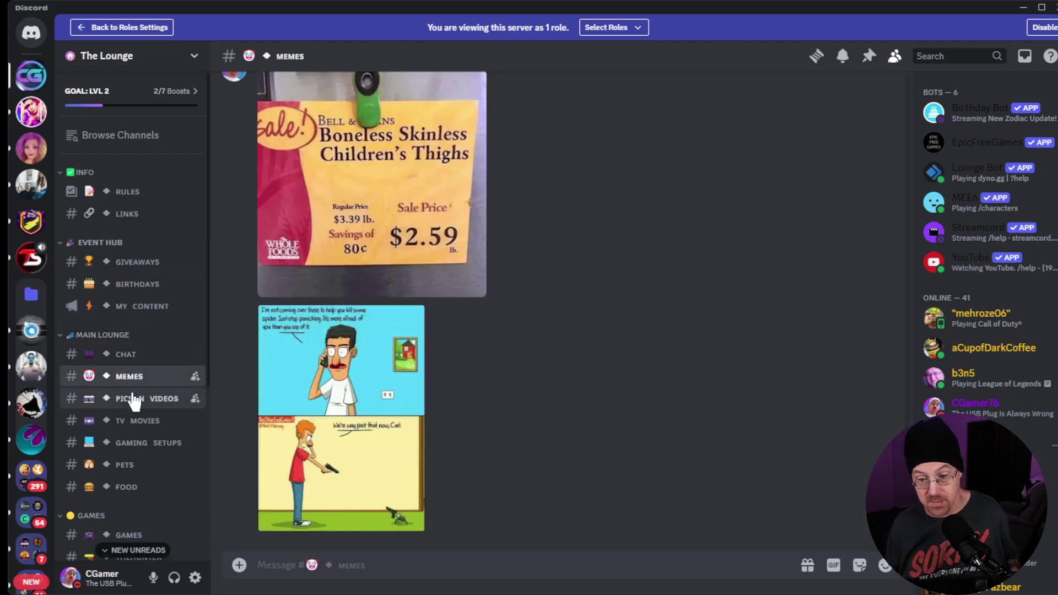
left_click(133, 401)
left_click(140, 420)
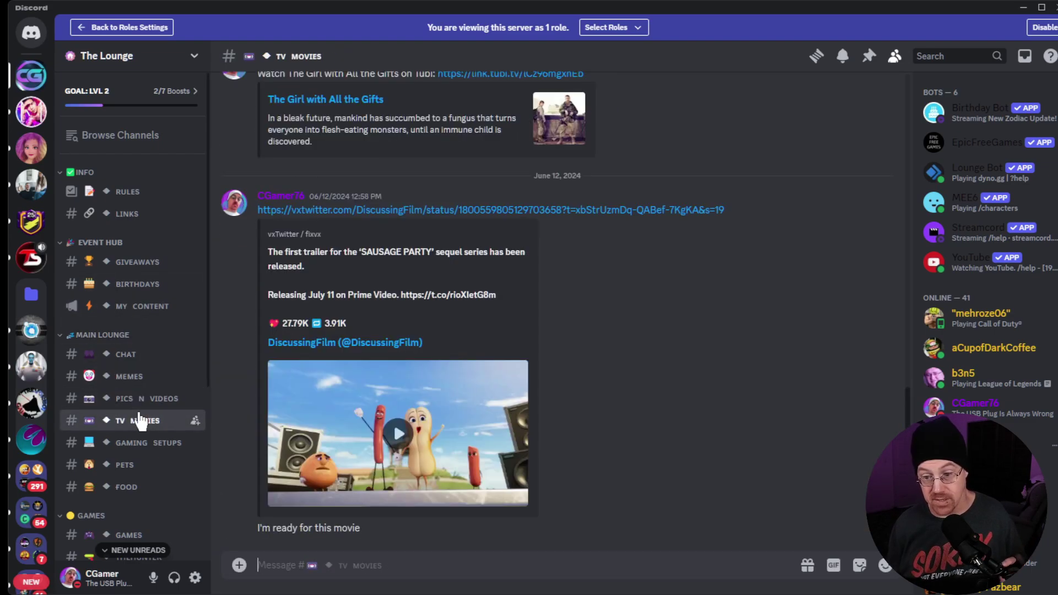
left_click(147, 443)
scroll(133, 331, "down", 3)
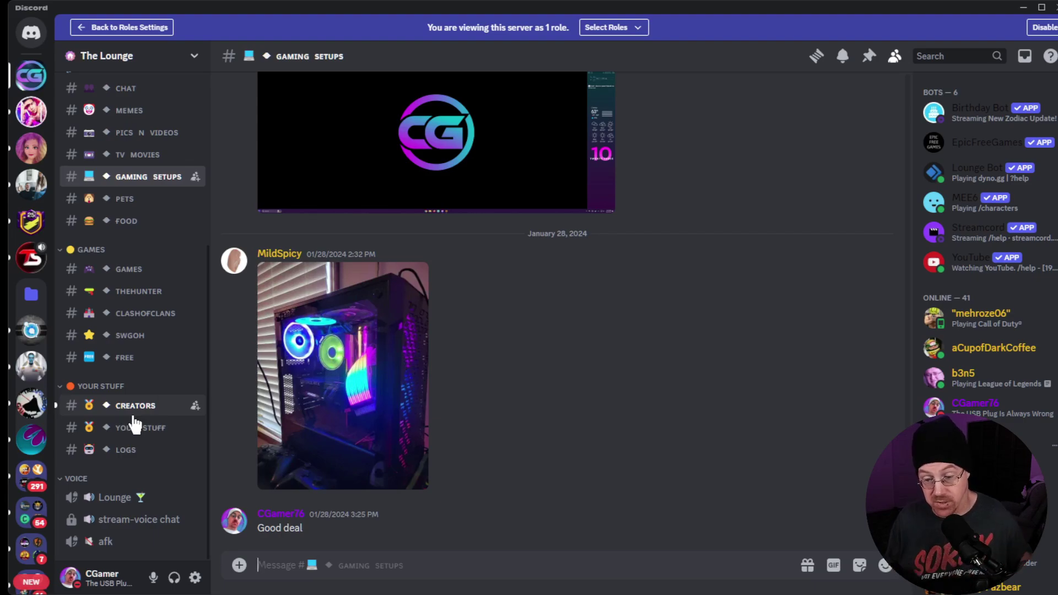
left_click(135, 405)
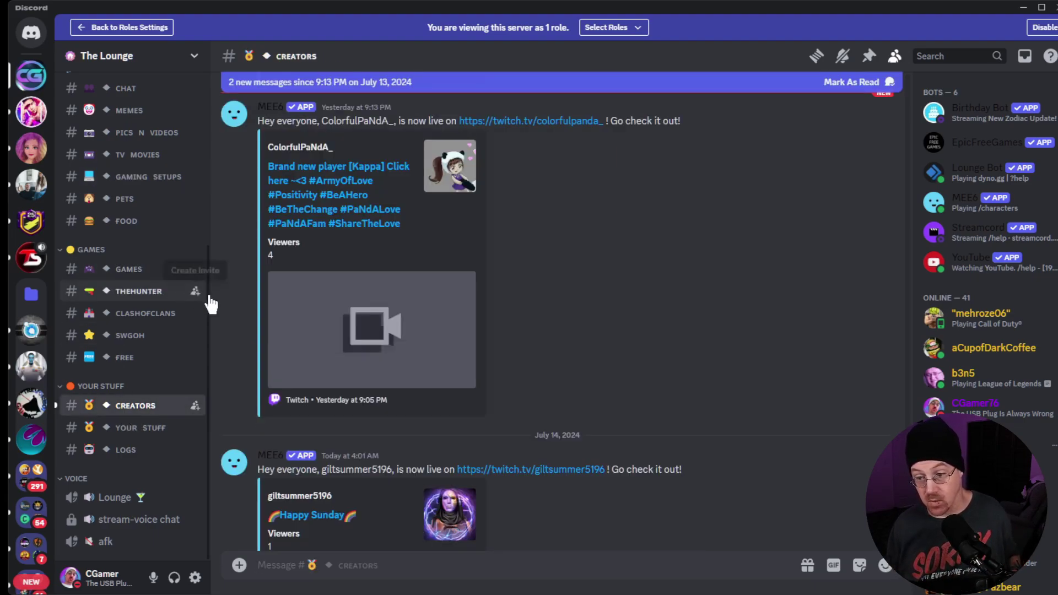
scroll(329, 361, "down", 3)
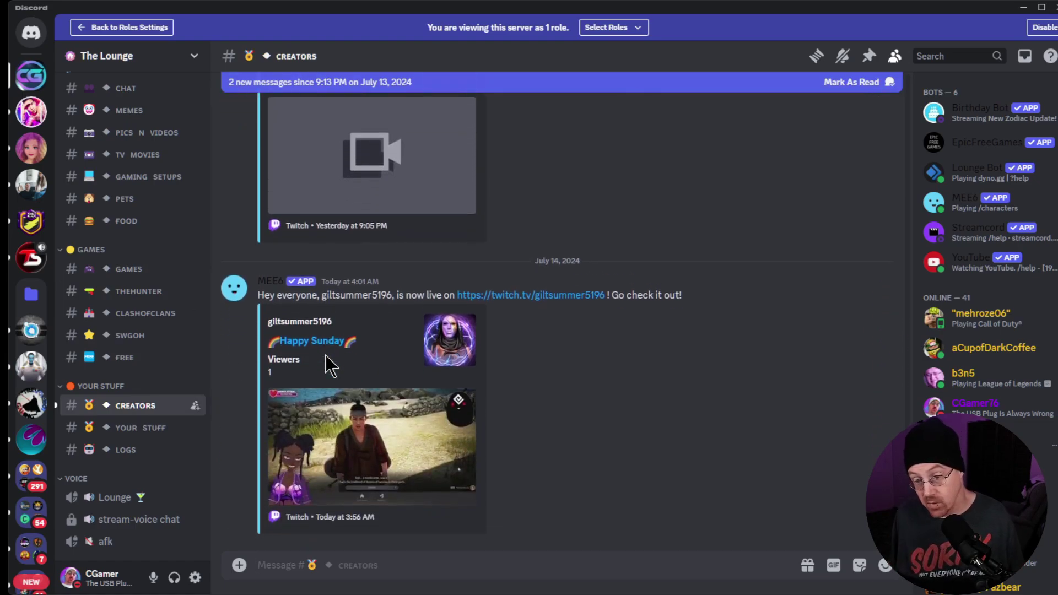
scroll(328, 361, "down", 2)
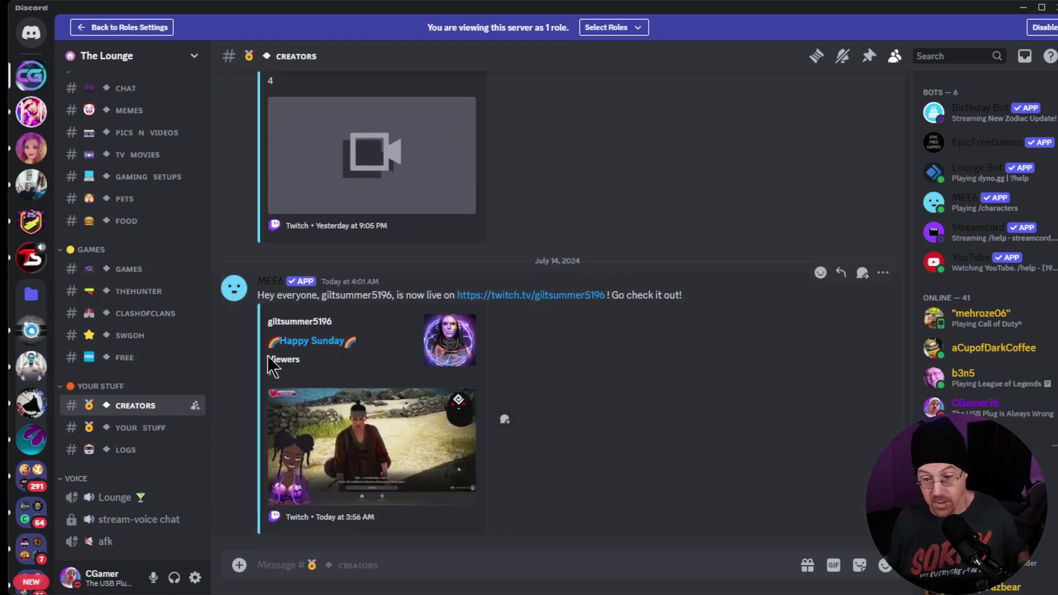
left_click(124, 428)
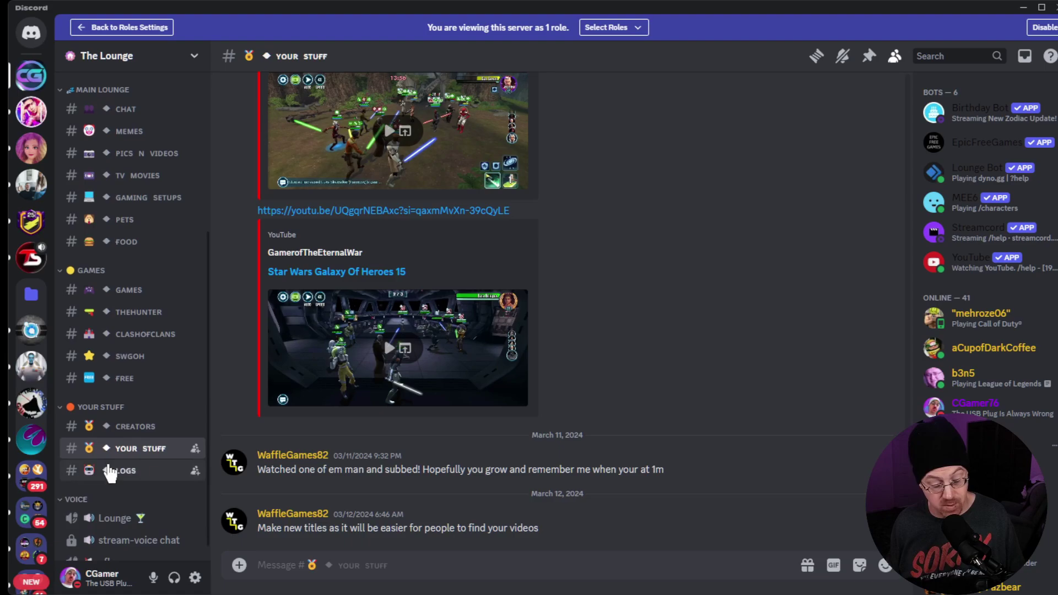
scroll(109, 472, "down", 1)
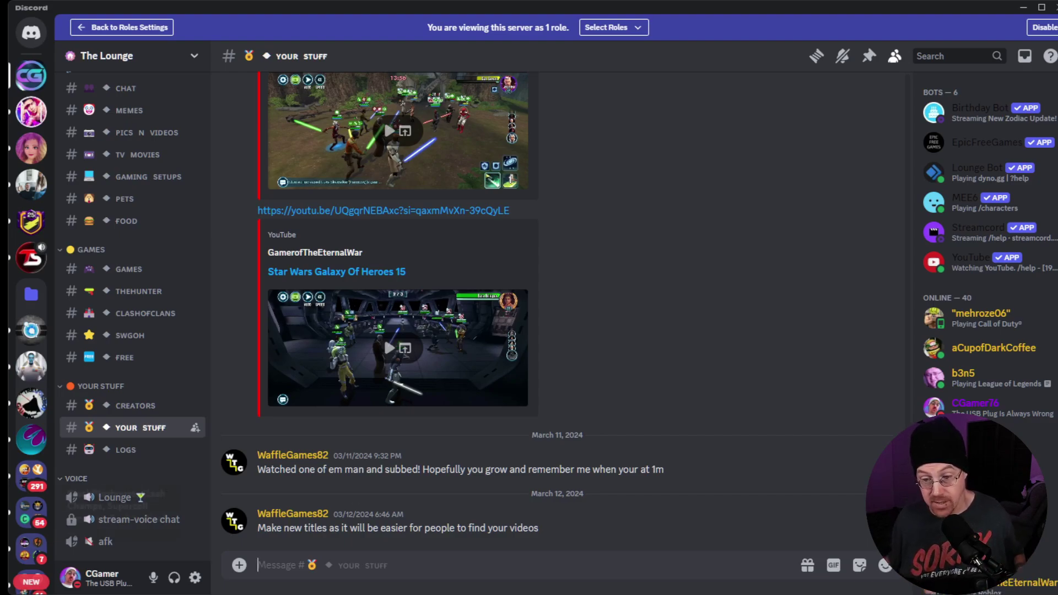
mouse_move(132, 519)
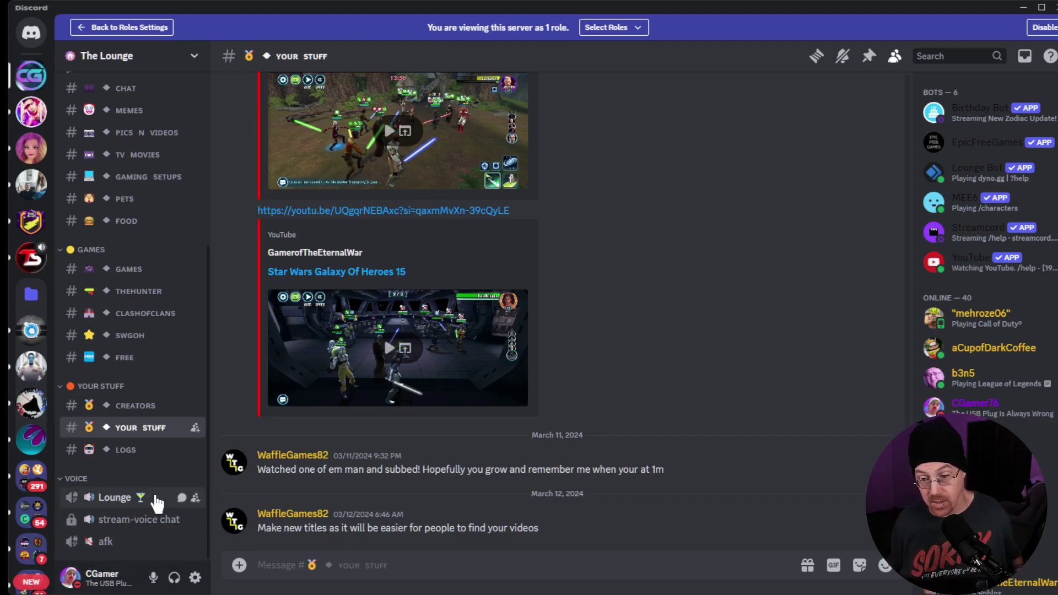
left_click(157, 499)
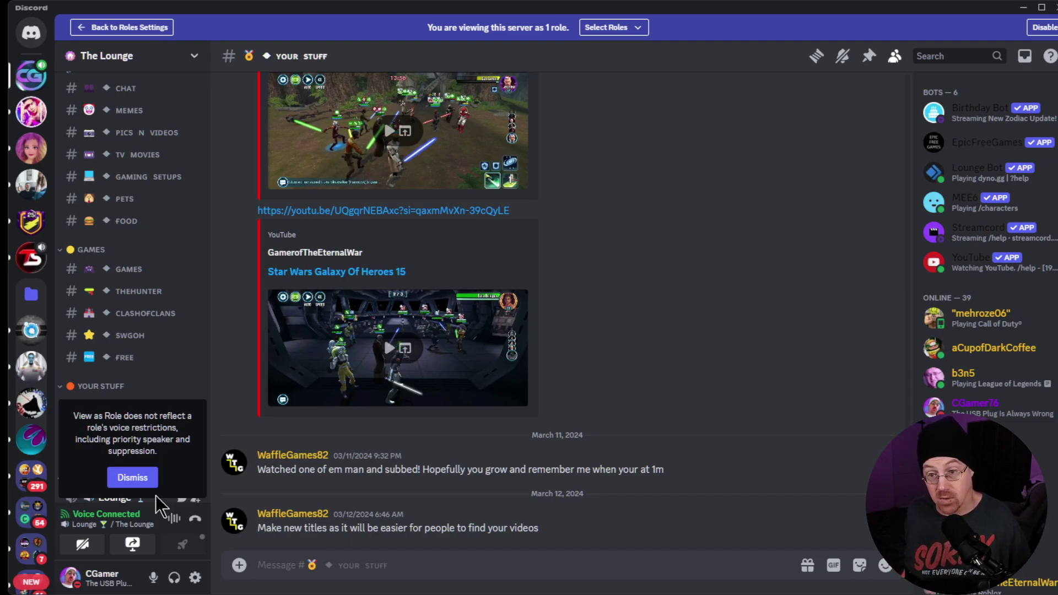
left_click(132, 477)
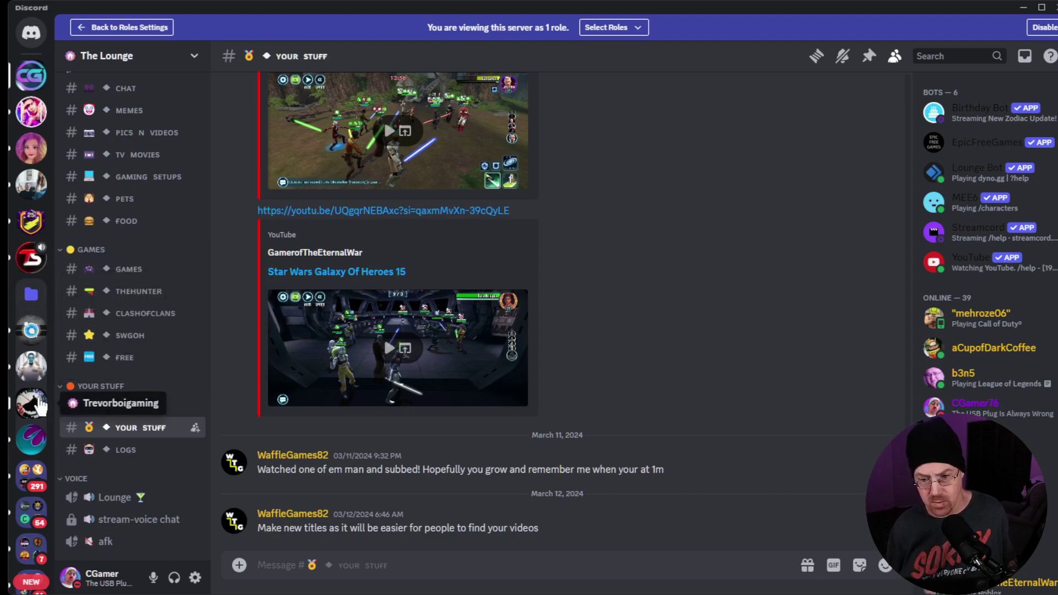
Step: Visit Trevorboigaming's MSF chat and SWGOH general chat, then switch to Chiss Ascendancy's Vengeance
left_click(31, 403)
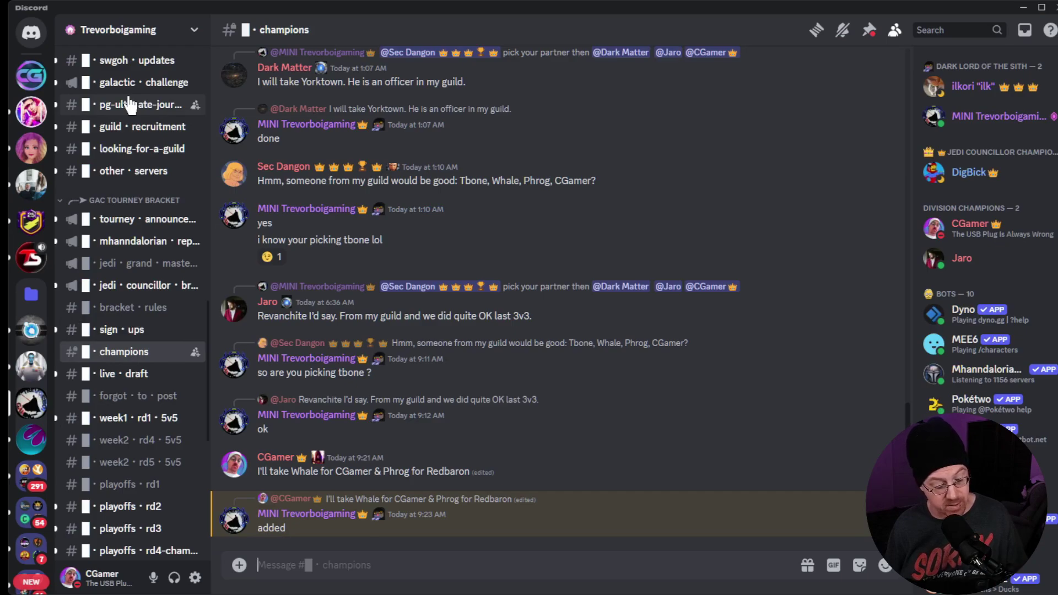
scroll(132, 166, "up", 10)
scroll(133, 165, "up", 5)
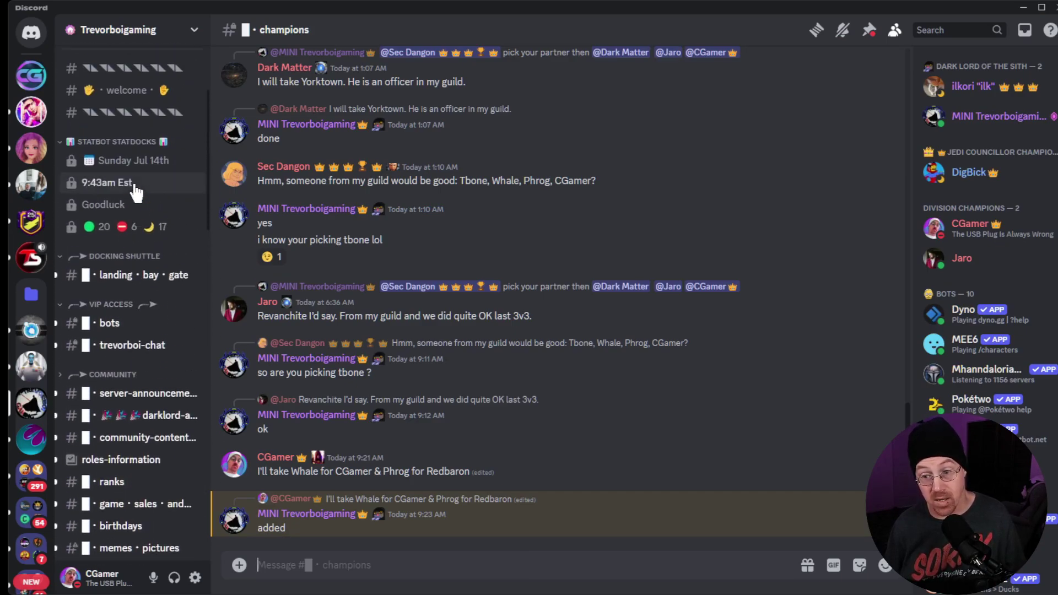
scroll(134, 189, "up", 3)
scroll(142, 222, "down", 4)
scroll(143, 222, "down", 2)
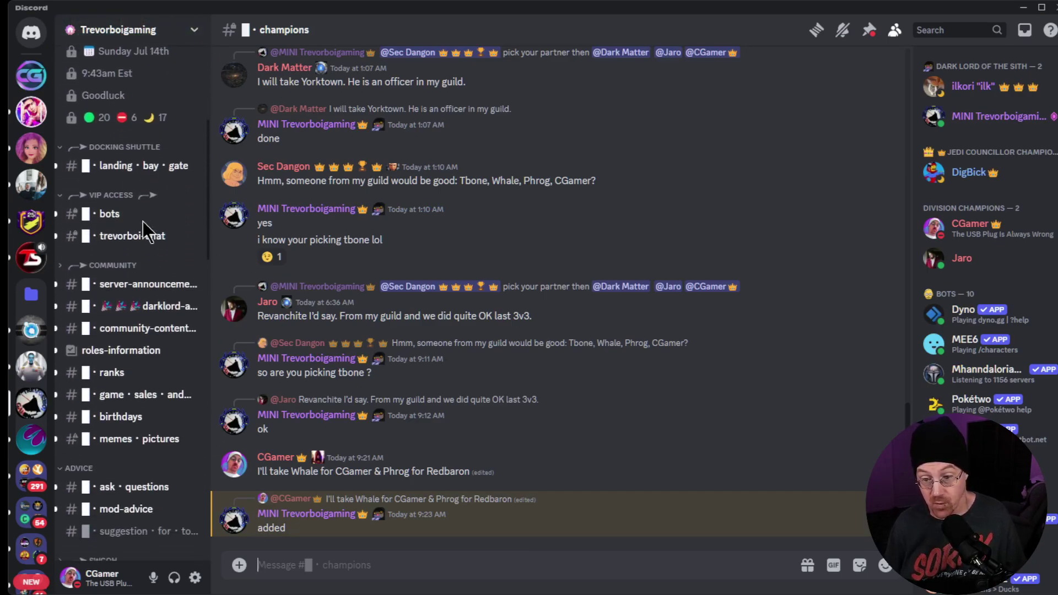
scroll(143, 222, "down", 5)
scroll(135, 313, "down", 3)
scroll(134, 331, "down", 3)
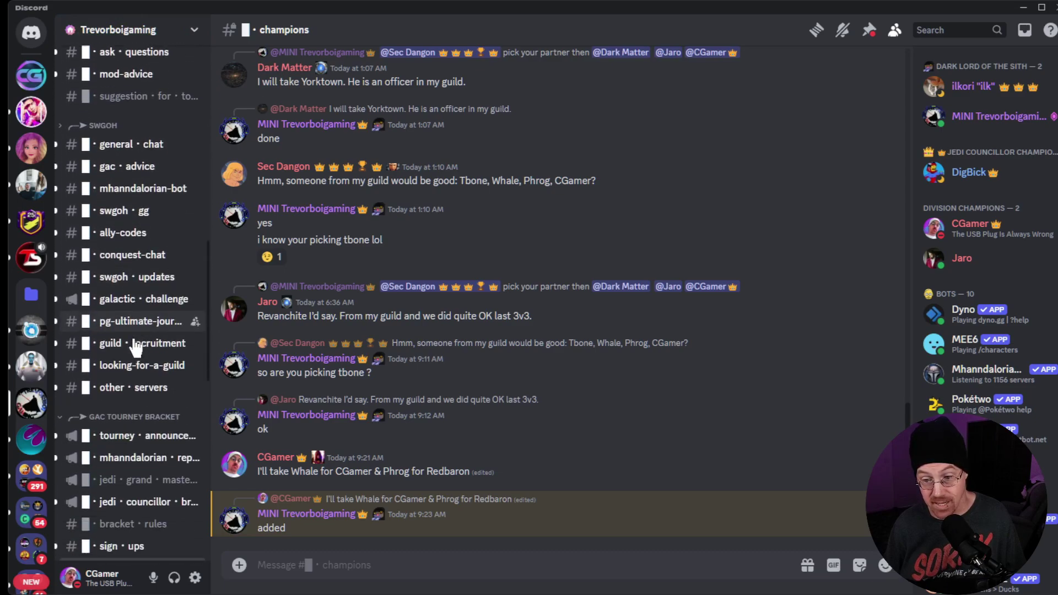
scroll(135, 347, "down", 5)
scroll(135, 347, "down", 3)
scroll(135, 347, "down", 3)
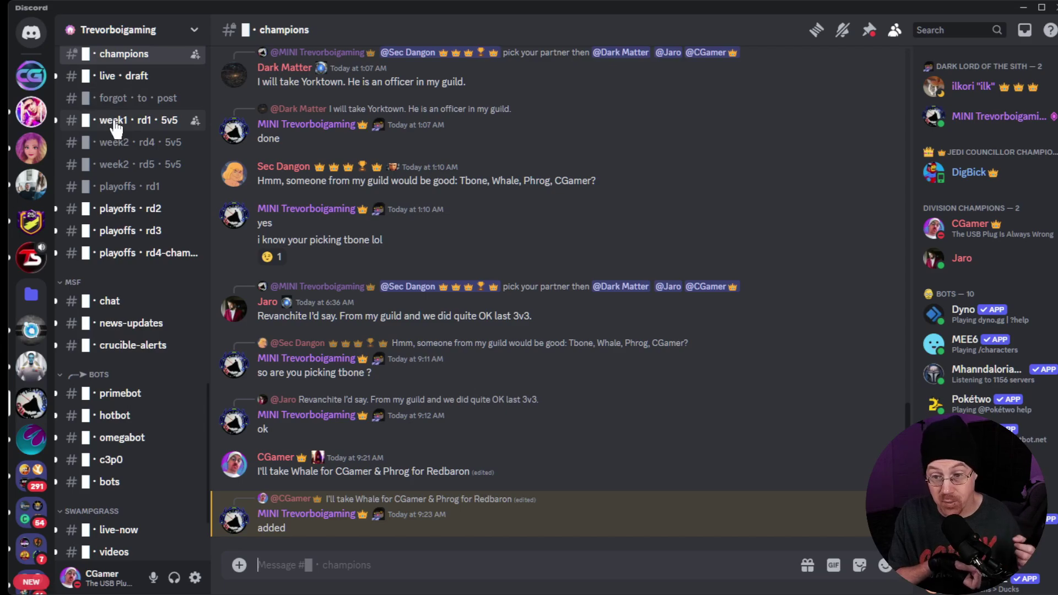
scroll(117, 127, "down", 2)
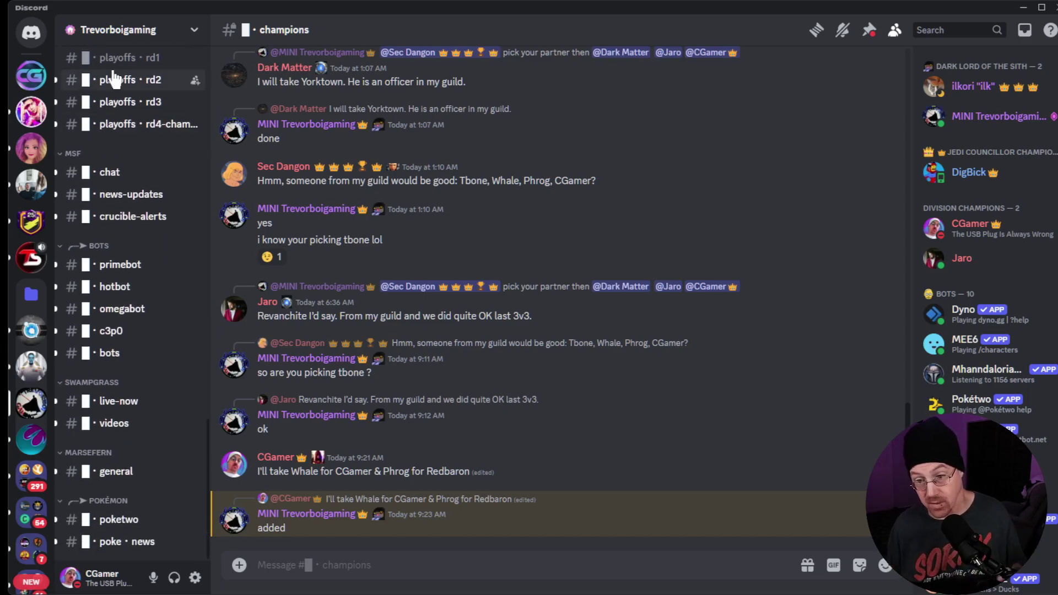
left_click(109, 172)
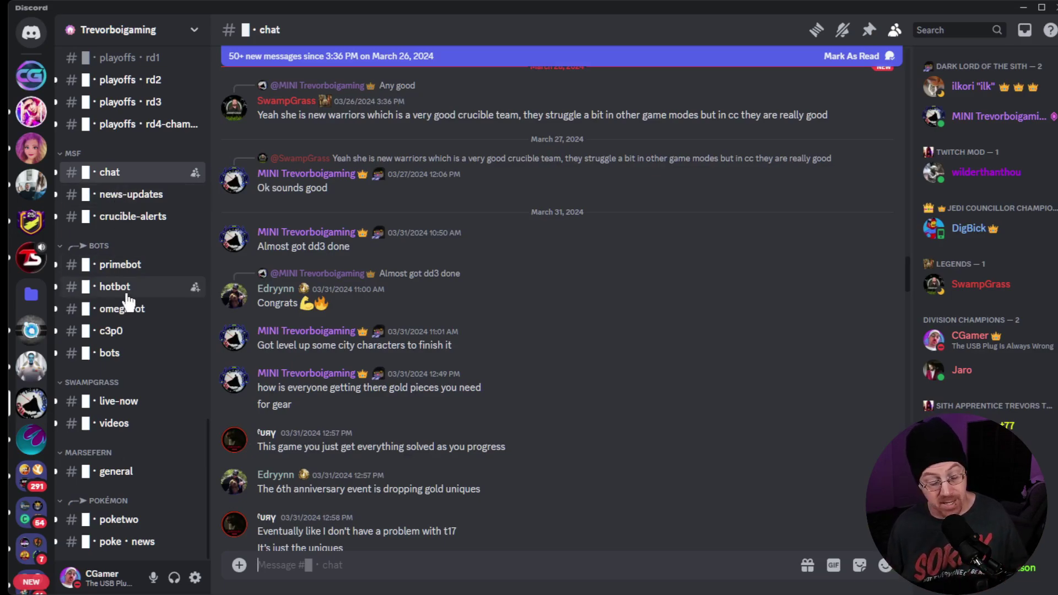
scroll(127, 248, "up", 5)
scroll(128, 207, "up", 5)
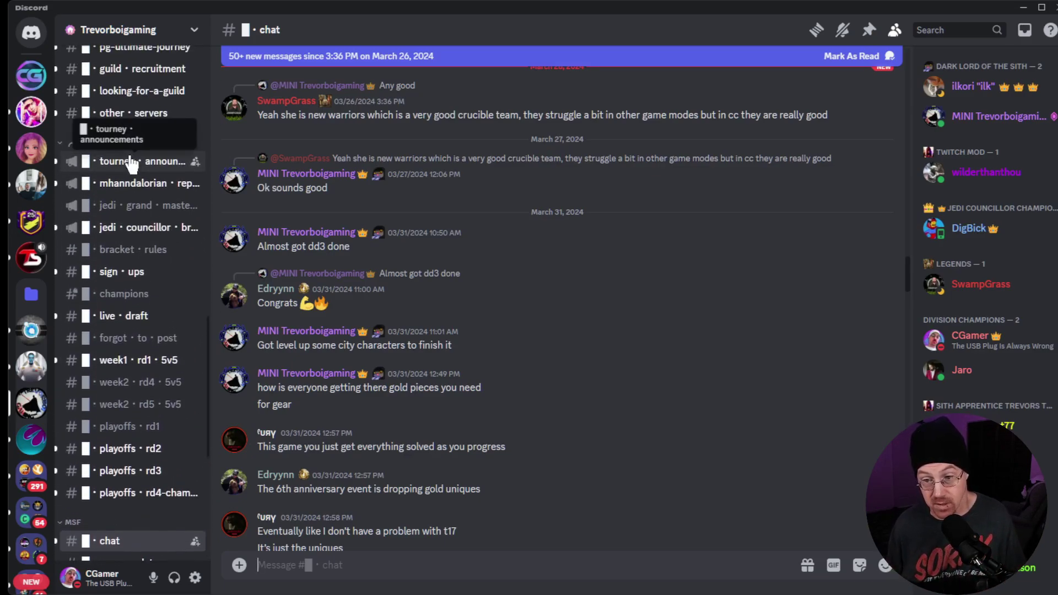
scroll(129, 161, "up", 5)
scroll(130, 165, "up", 5)
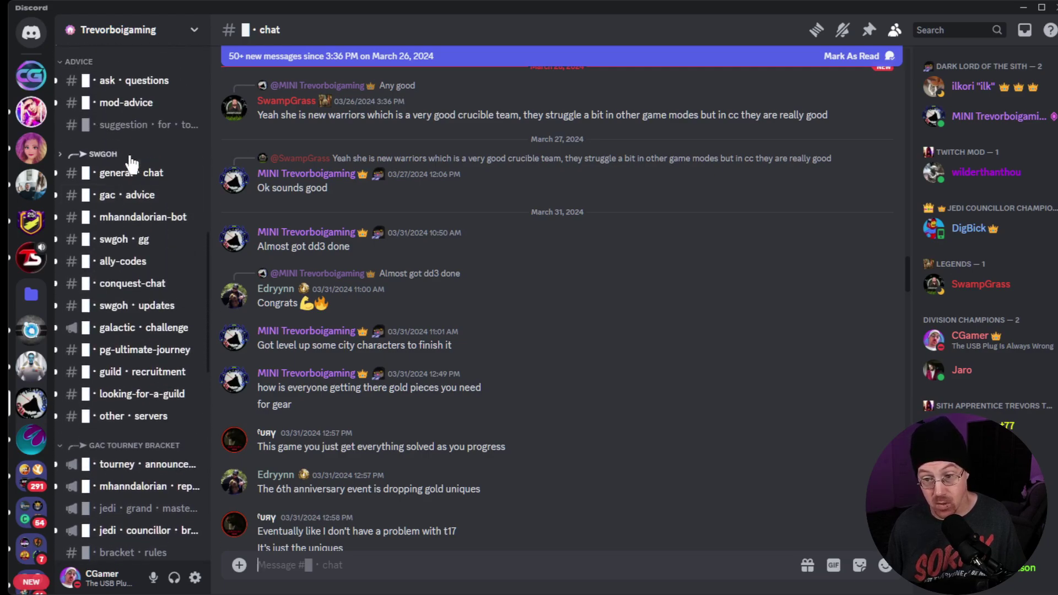
mouse_move(131, 173)
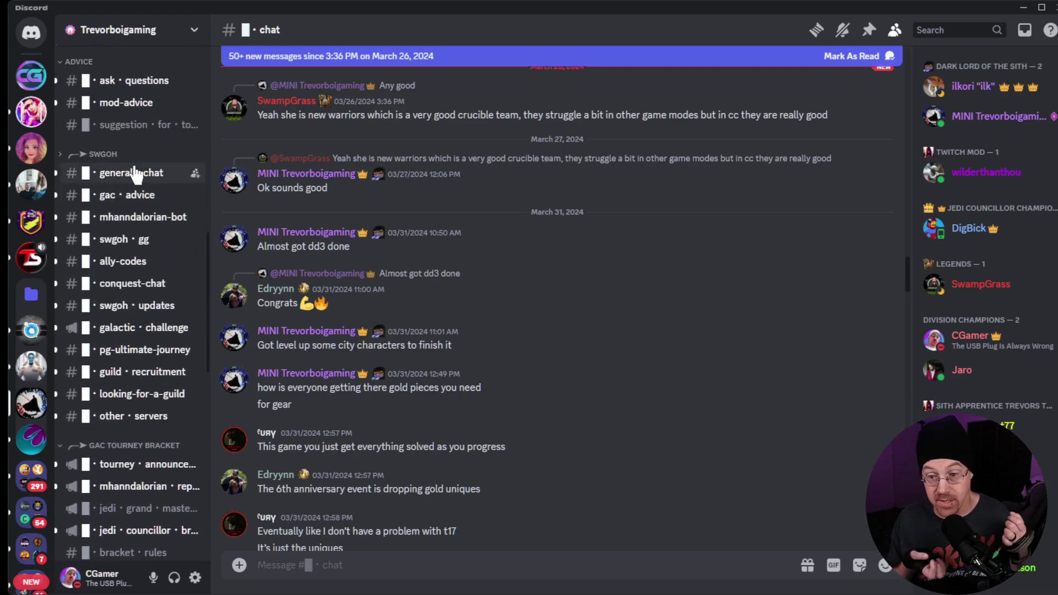
left_click(135, 175)
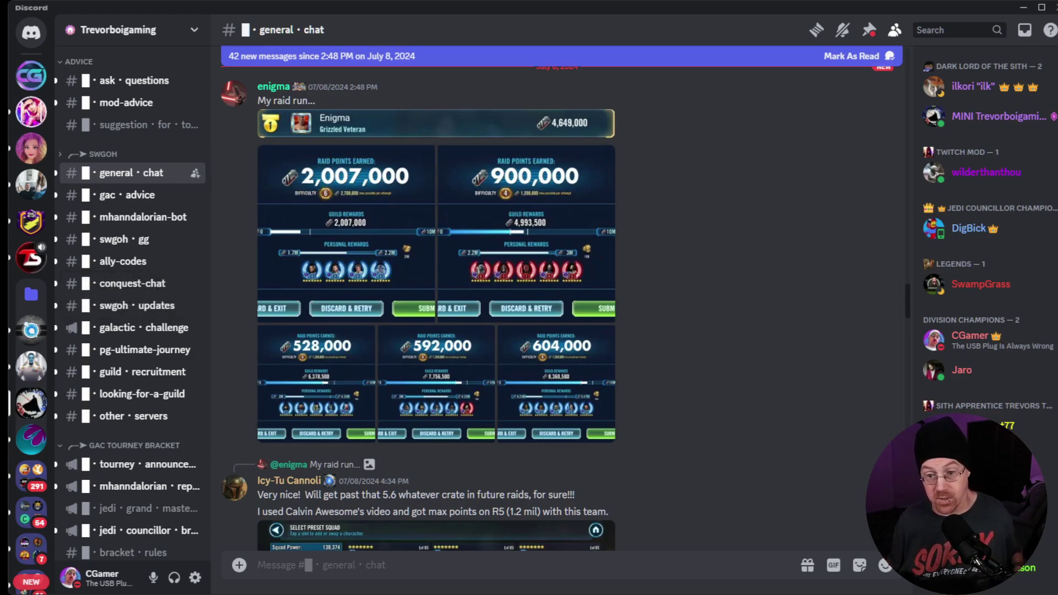
left_click(31, 330)
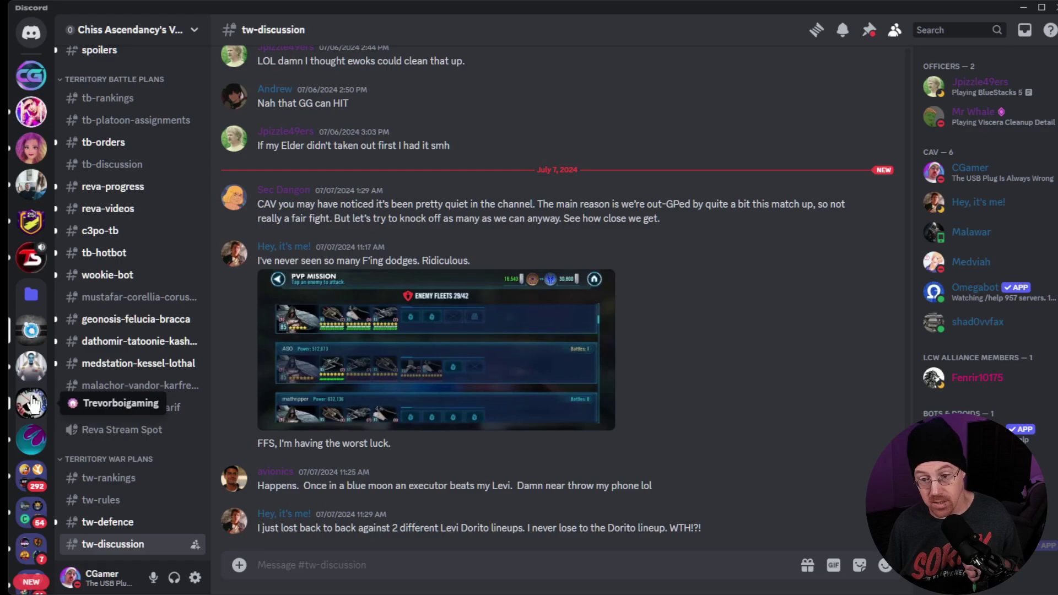
Step: Stop at the Little Lounge - SWGOH server, then go back to The Lounge
left_click(33, 436)
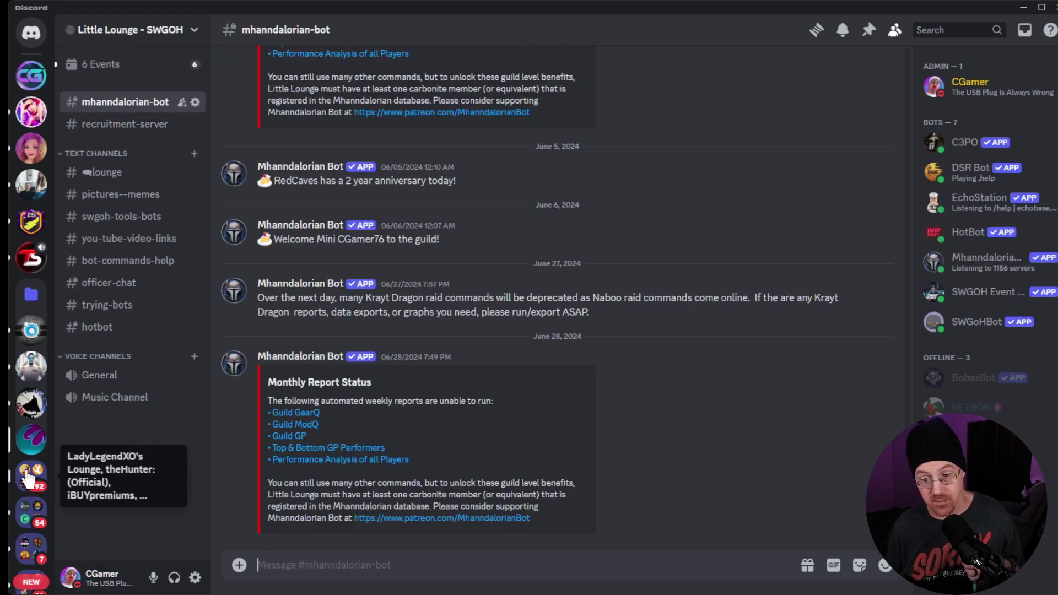
scroll(32, 446, "down", 3)
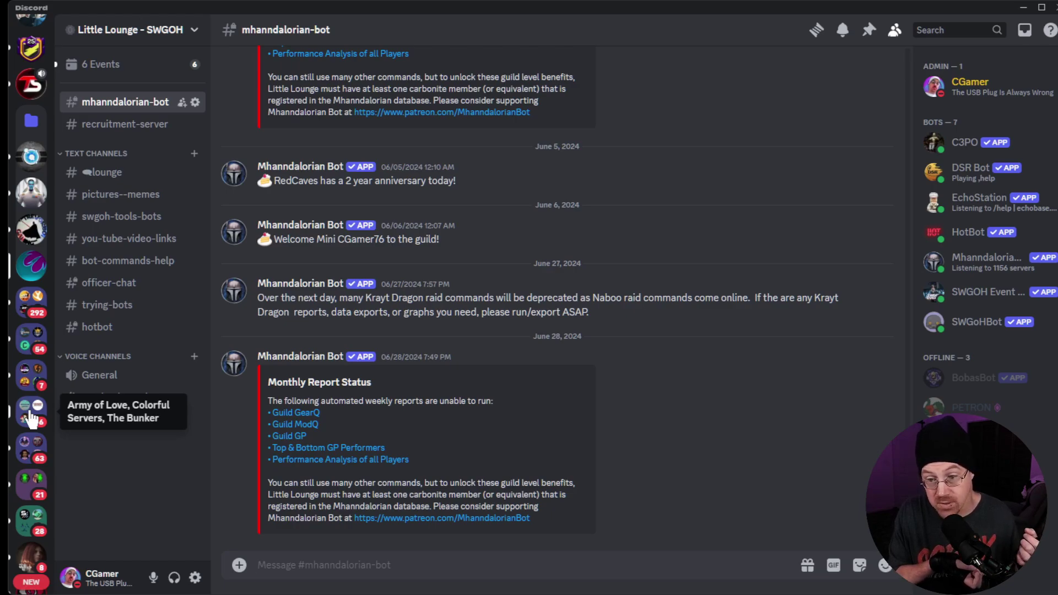
scroll(35, 331, "up", 5)
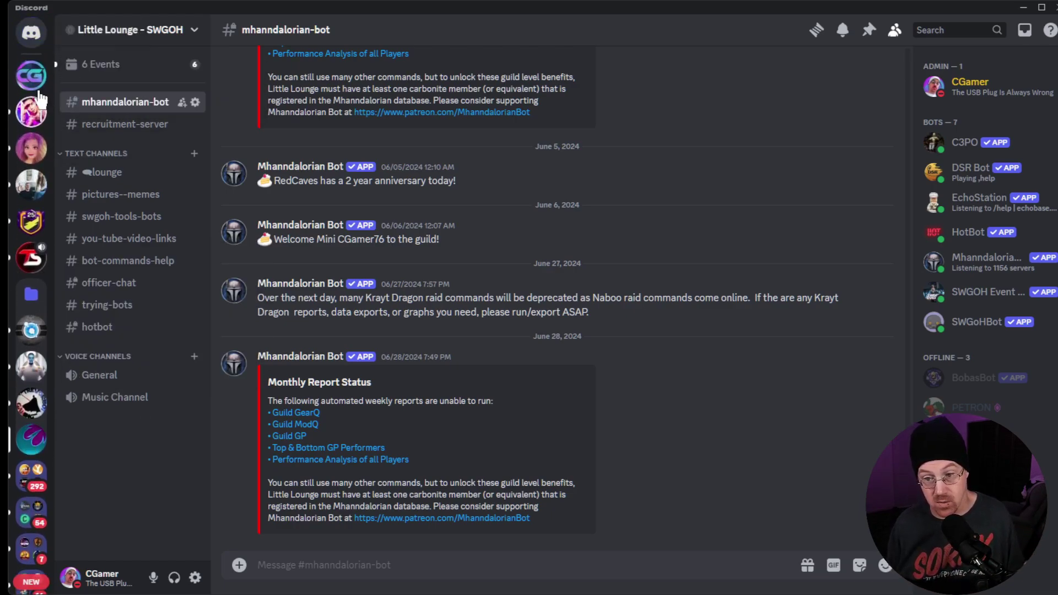
left_click(32, 76)
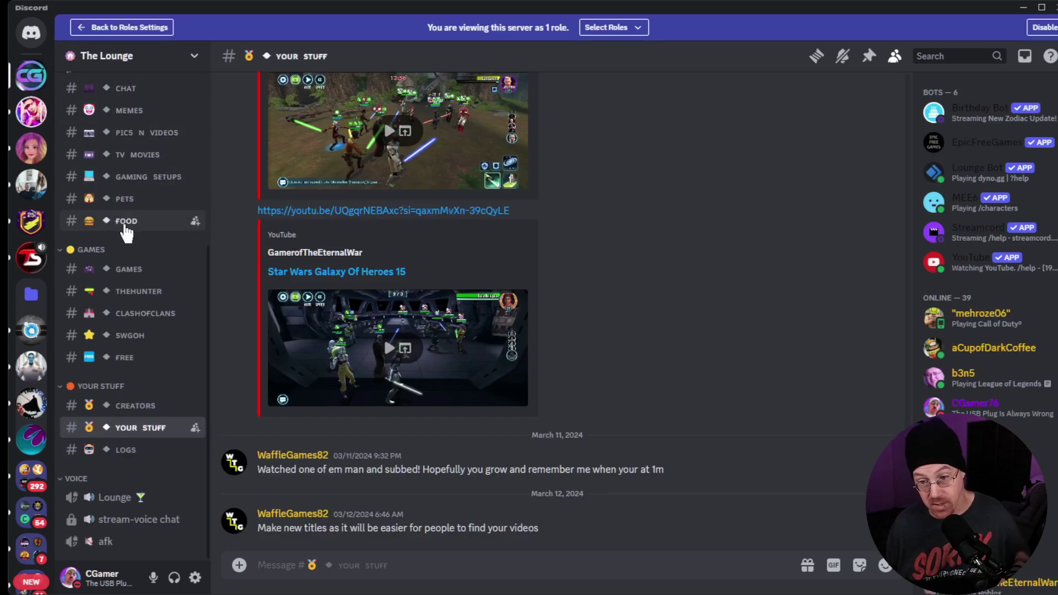
Step: Look over the food channel's posts, then open the birthdays channel
left_click(125, 221)
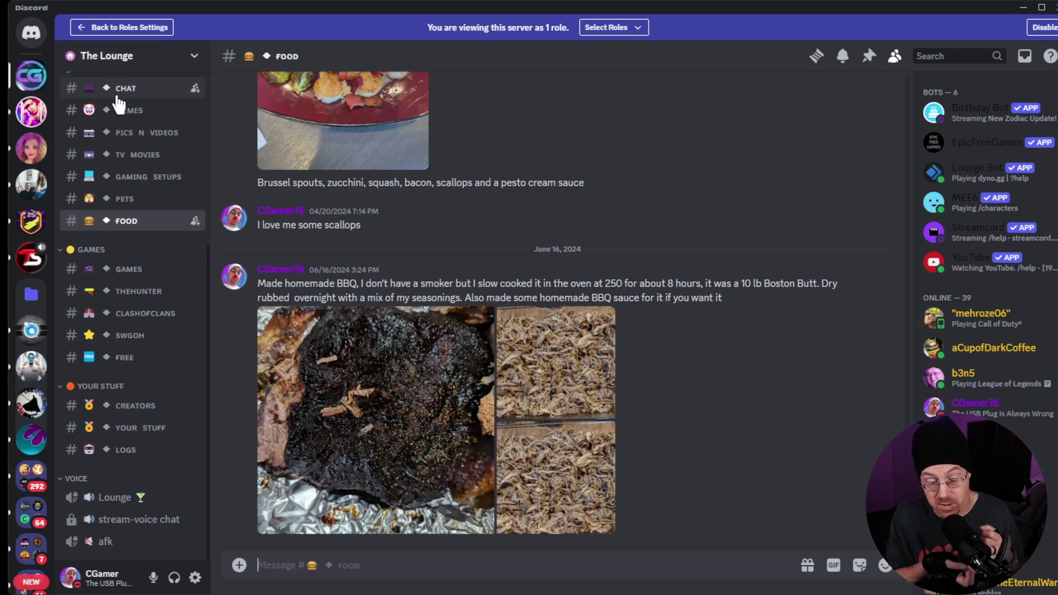
scroll(118, 99, "up", 5)
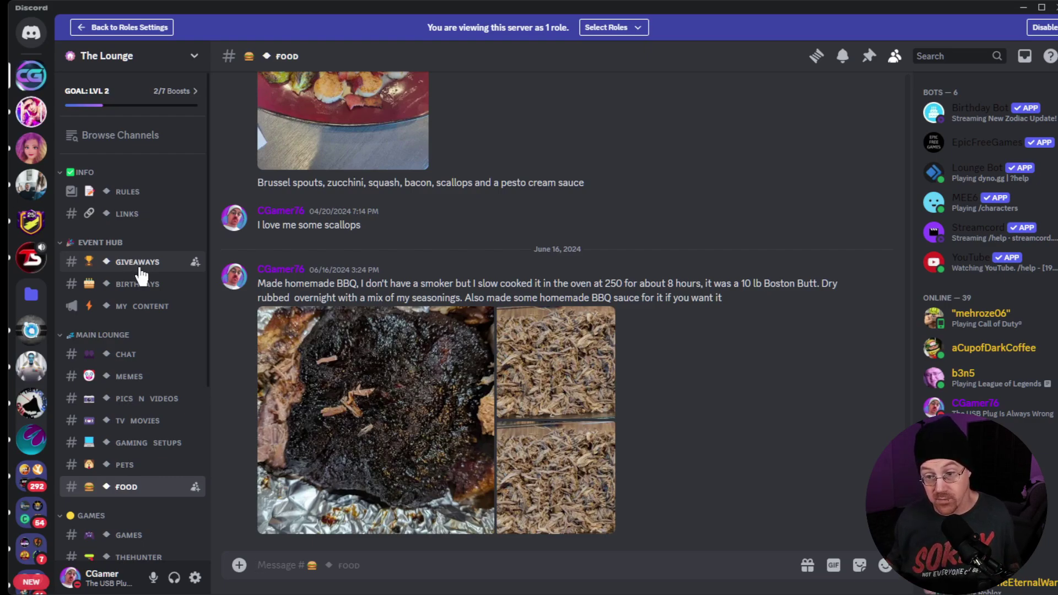
left_click(154, 287)
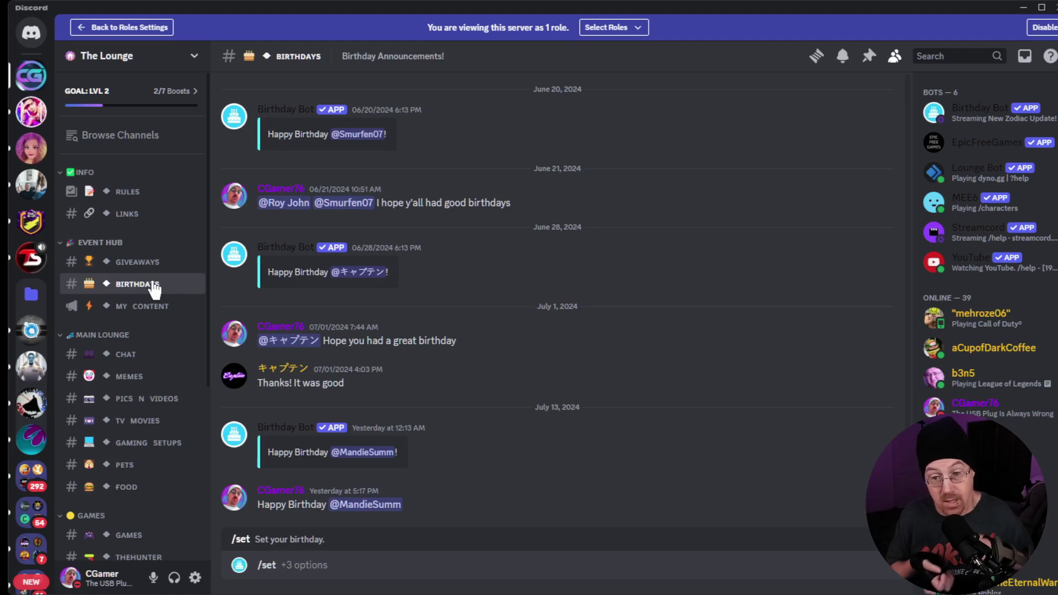